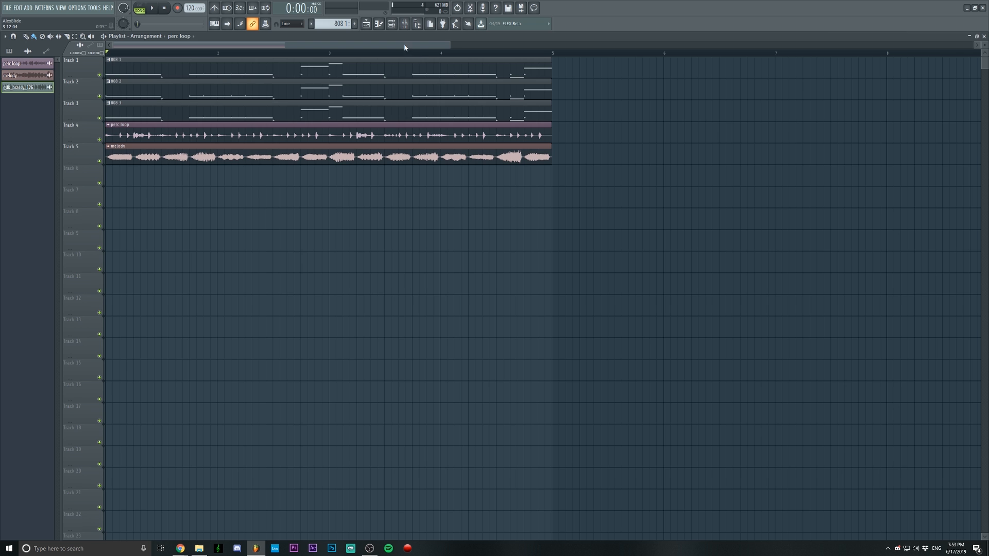
- Open the channel rack and go through the 808 1, 808 2 and 808 3 patterns
left_click(393, 25)
left_click(392, 25)
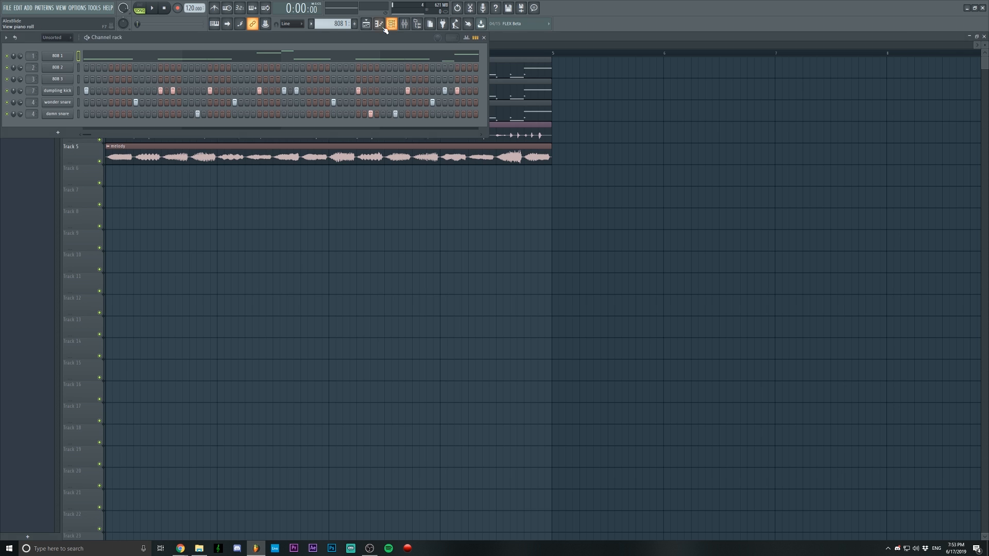
left_click(311, 24)
left_click(316, 41)
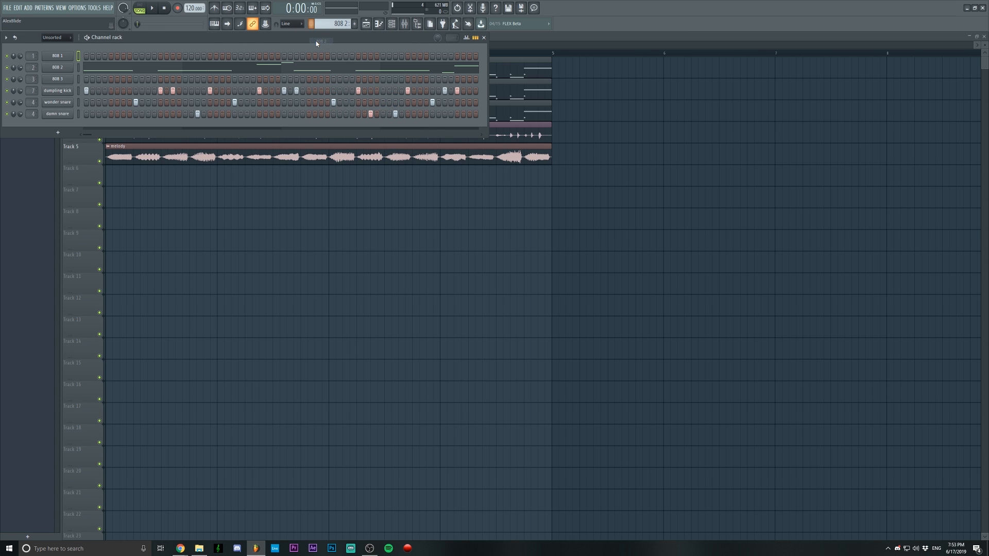
left_click(311, 24)
left_click(320, 48)
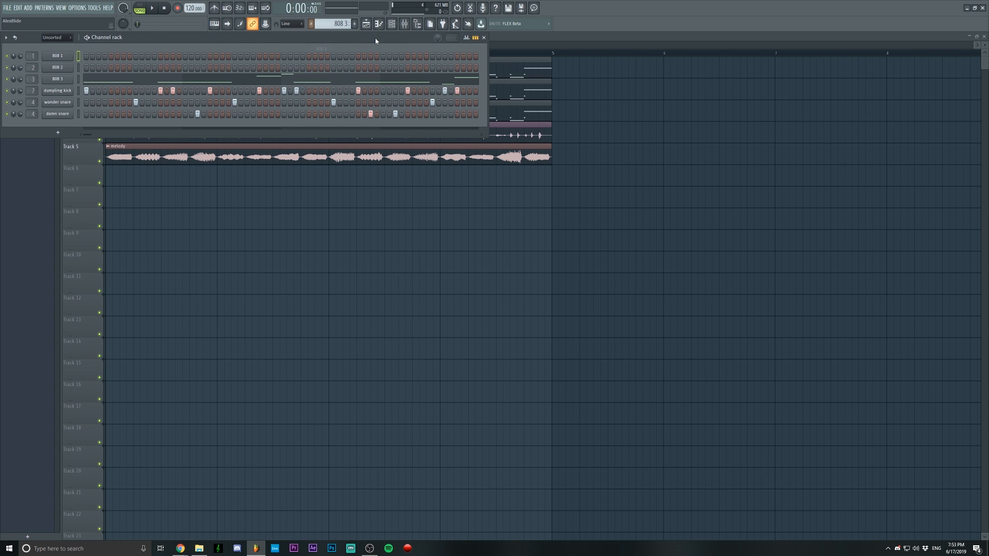
- Examine the effect chains on the 808 1, 808 2 and 808 3 mixer tracks, closing the mixer when done
left_click(405, 25)
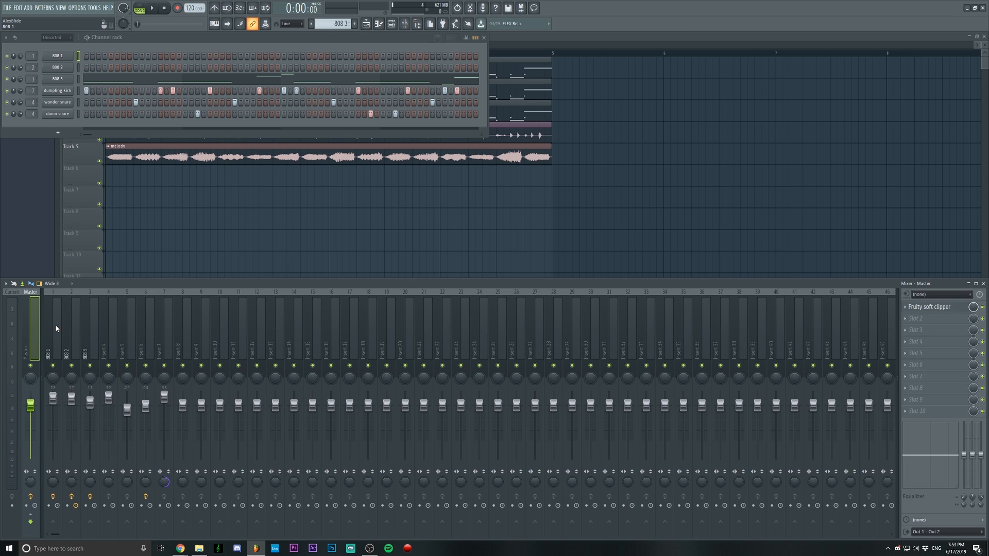
left_click(55, 325)
left_click(72, 332)
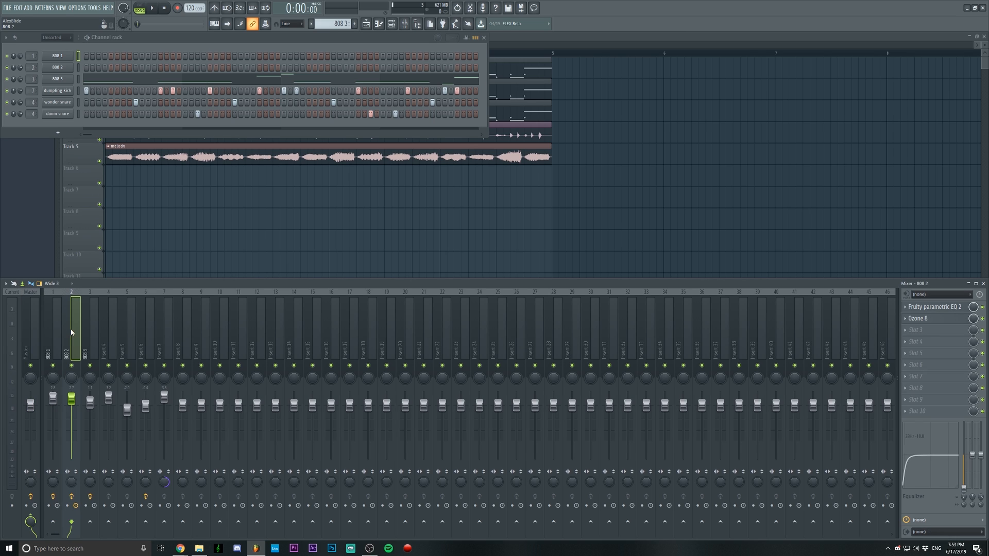
left_click(90, 334)
left_click(73, 331)
left_click(56, 328)
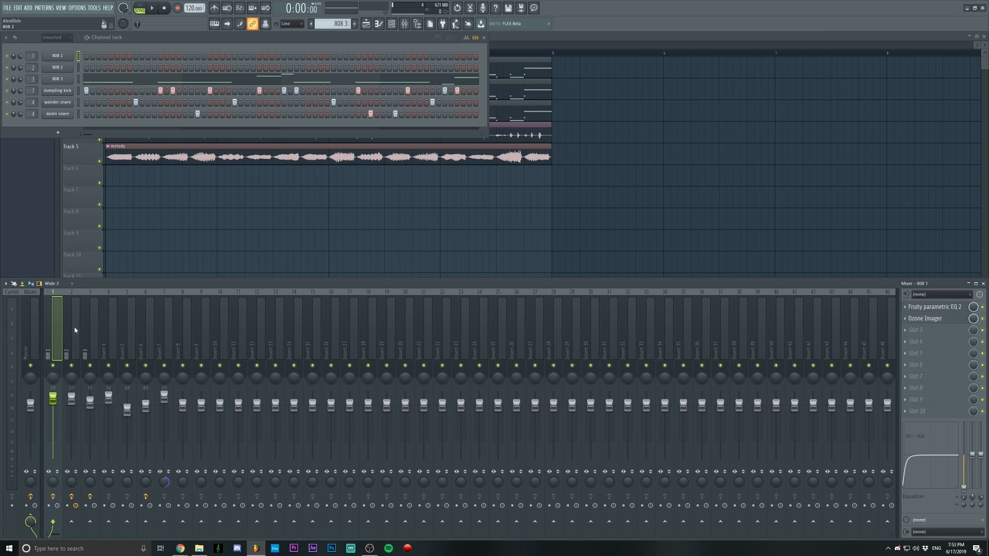
key("F9")
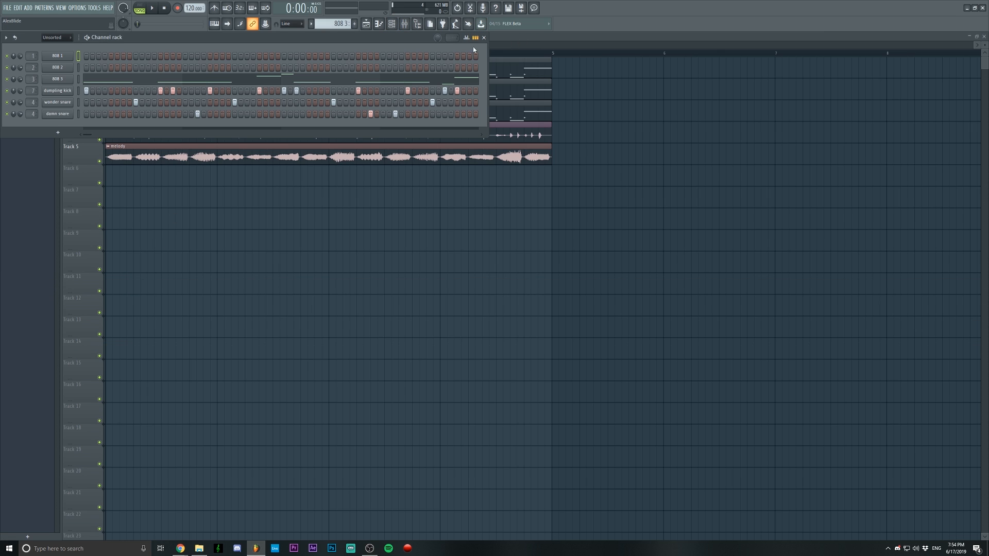
- Reopen the mixer and audition the 808 1 sample with its mixer track's effects switched off
left_click(406, 25)
left_click(406, 26)
left_click(406, 26)
left_click(58, 58)
left_click(127, 238)
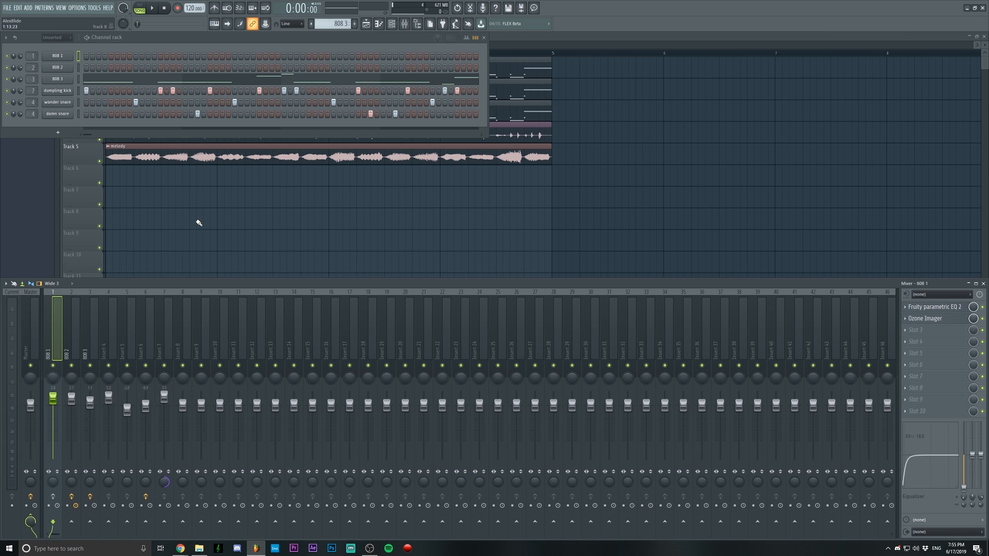
- Re-enable the 808 1 mixer track's effects and audition the 808 1 sample through them, then close the sampler window
left_click(53, 496)
left_click(57, 56)
left_click(157, 242)
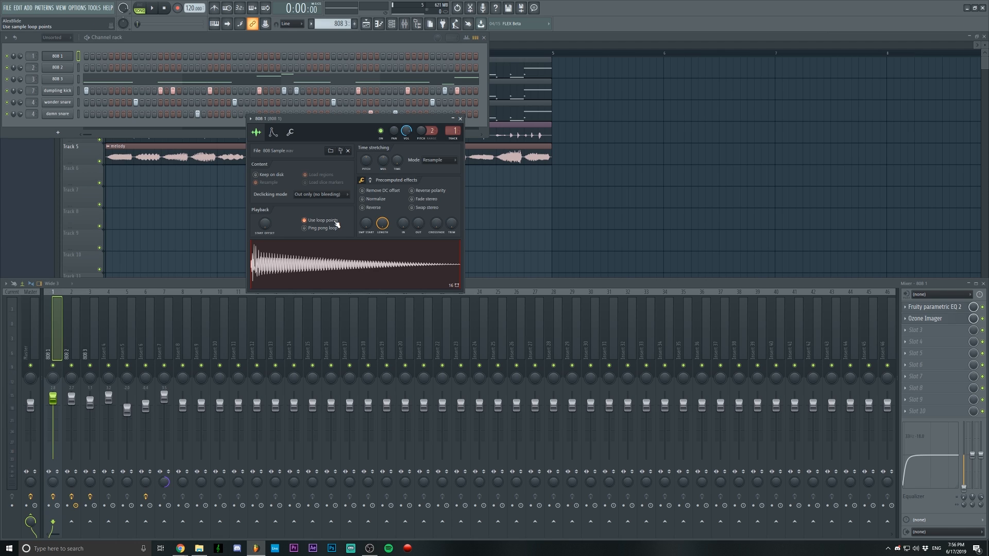
left_click(460, 118)
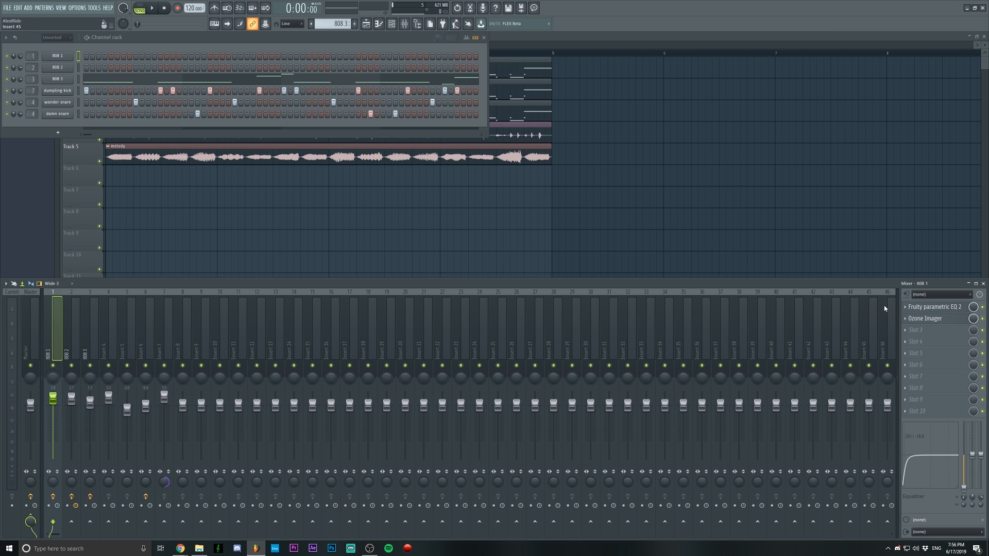
- Open Ozone Imager on the 808 1 mixer track and view its iZotope product page in the browser
left_click(934, 320)
key("alt+Tab")
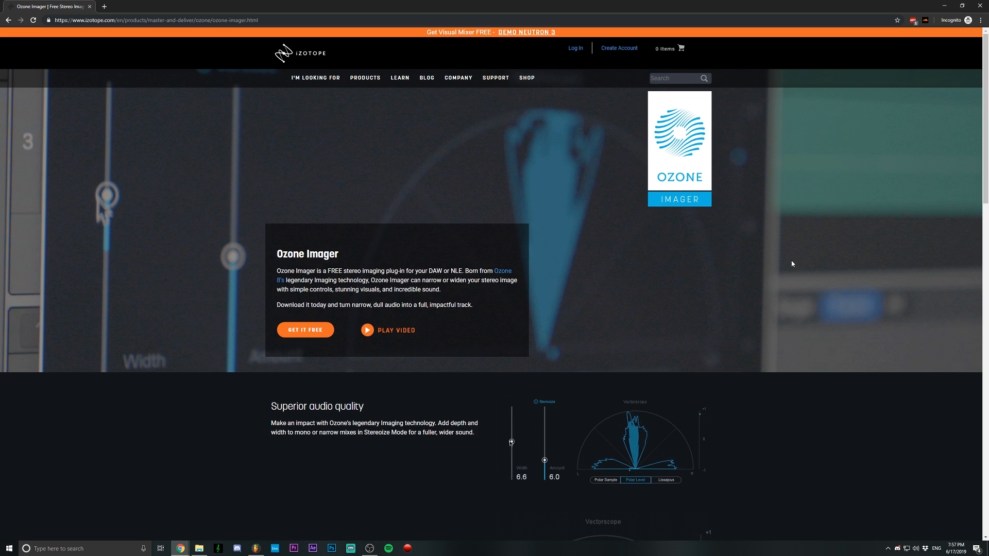
left_click(944, 5)
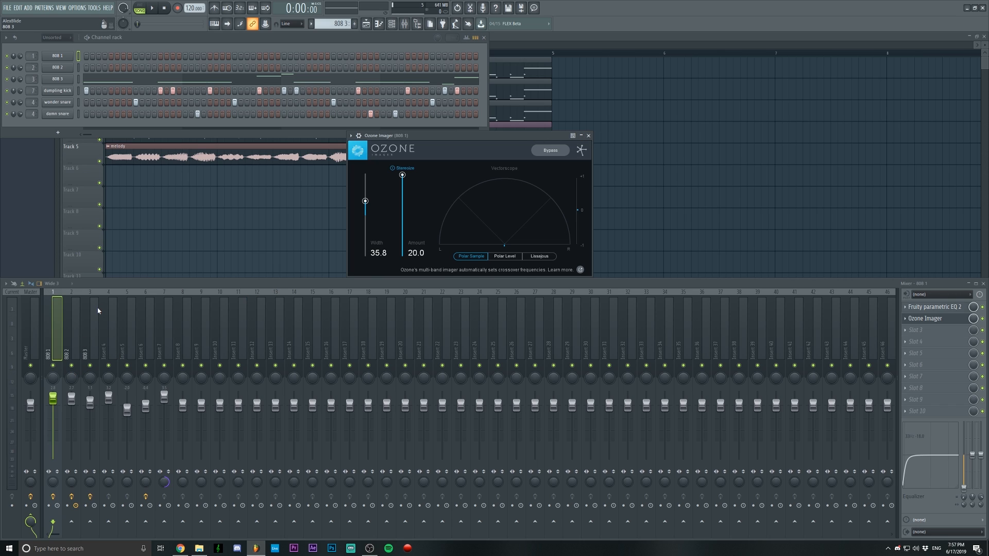
- Solo the 808 1 mixer track and compare its playback with Ozone Imager disabled and enabled
key("s")
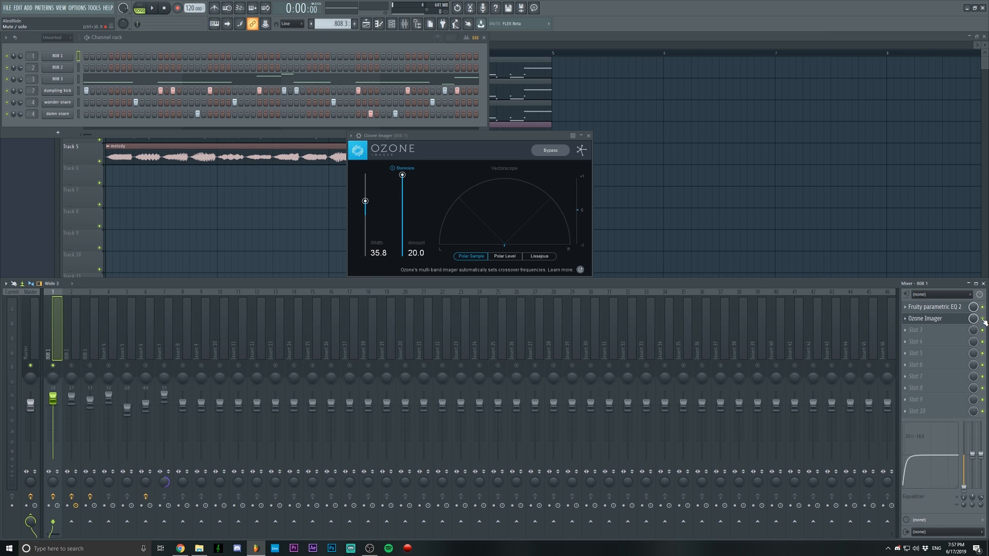
key("space")
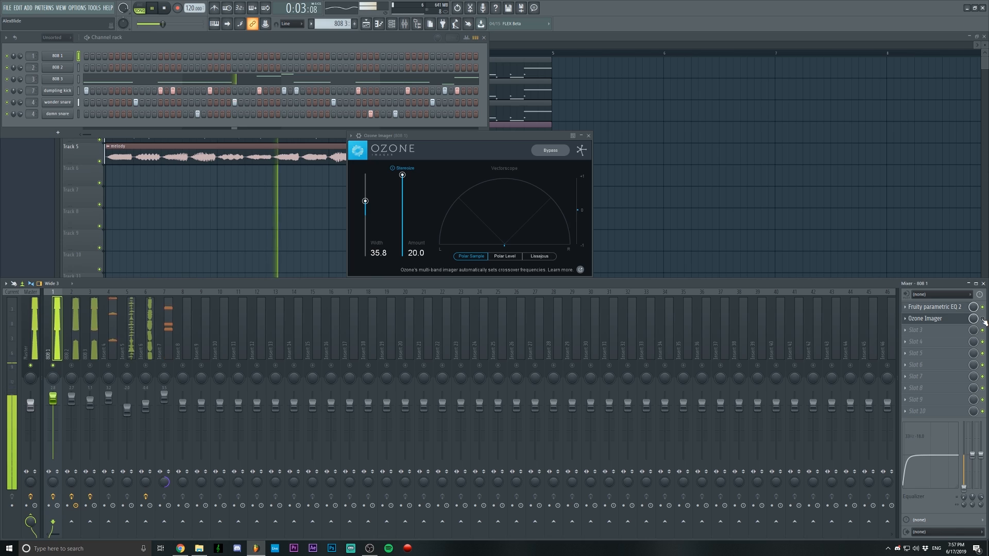
key("space")
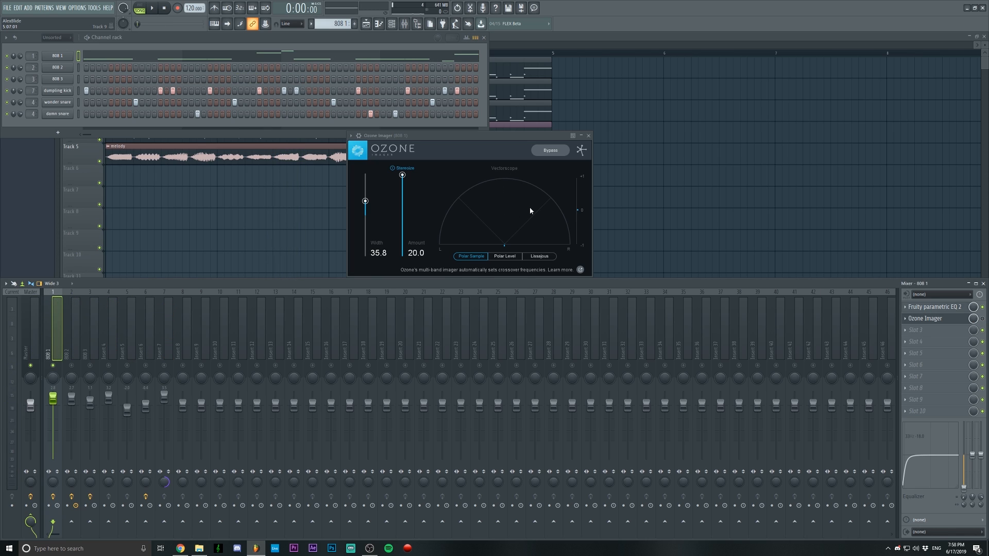
key("space")
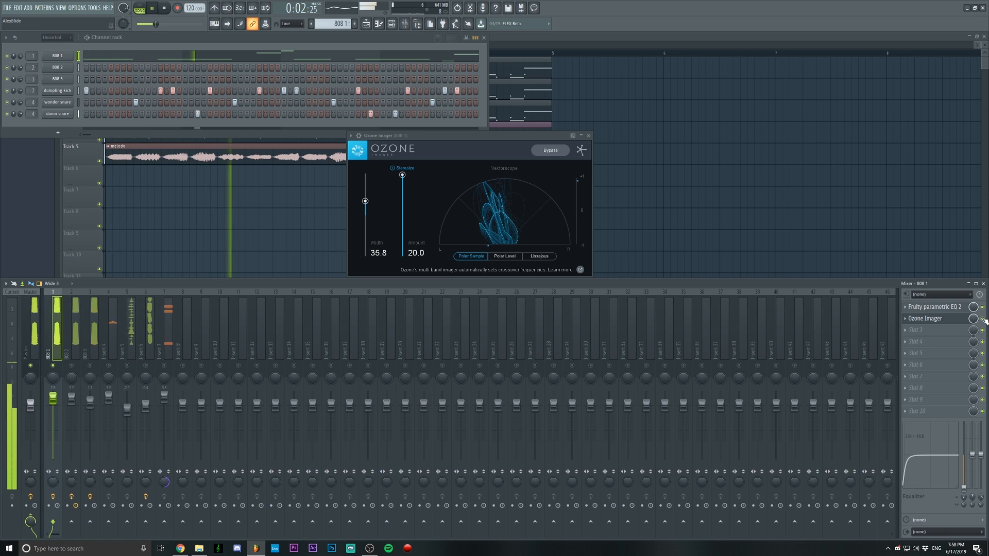
key("space")
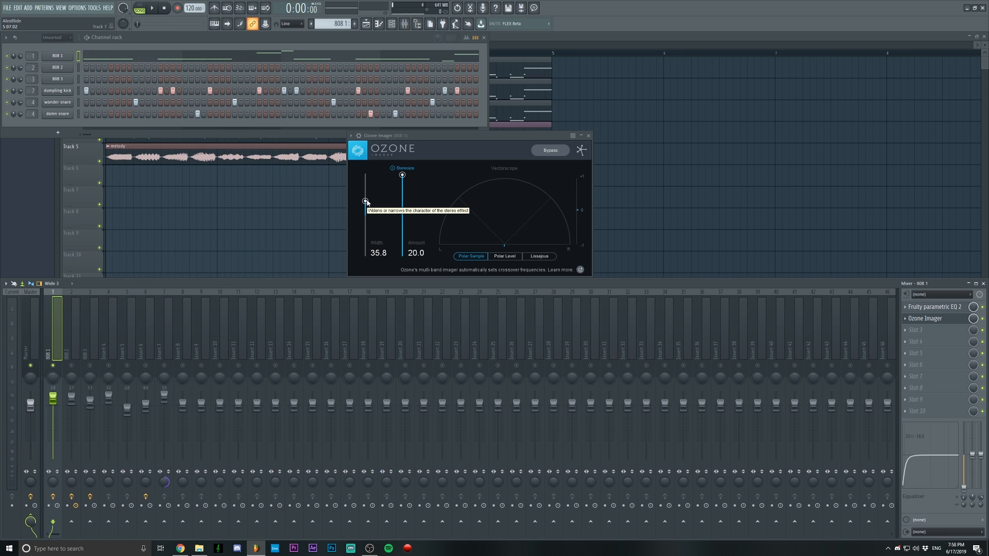
- Set Ozone Imager's Width to 100.0 and Amount to 14.1 on 808 1, listen to the result and close the plugin
left_click_drag(366, 201, 405, 202)
key("space")
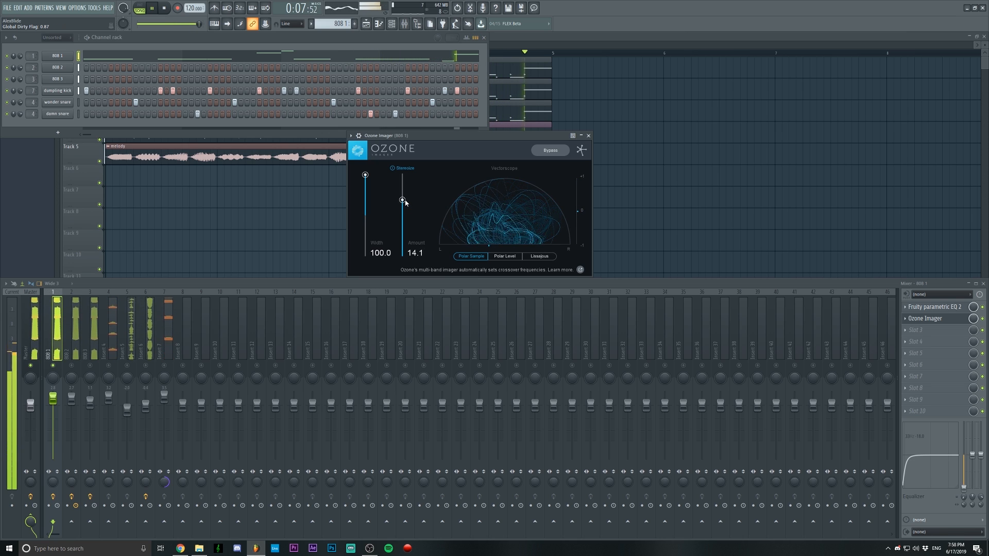
key("space")
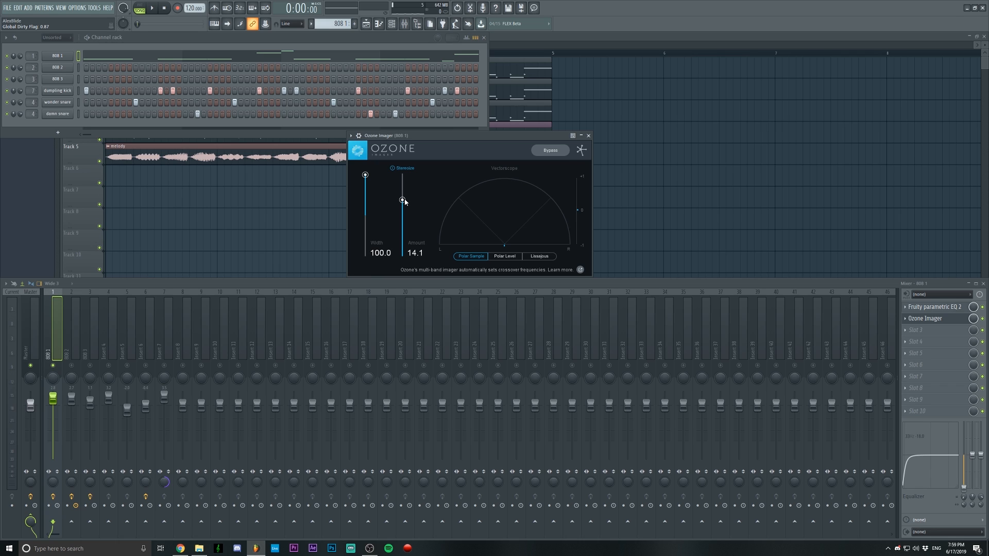
left_click(588, 136)
- Play the 808 2 pattern with its mixer track soloed and open that track's Ozone 8 effect
left_click(71, 335)
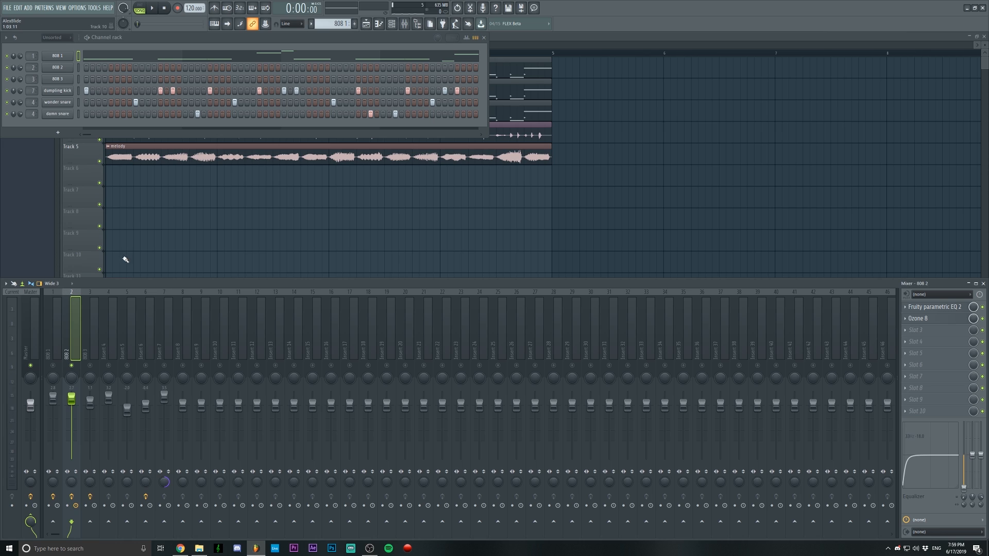
left_click(311, 24)
left_click(321, 42)
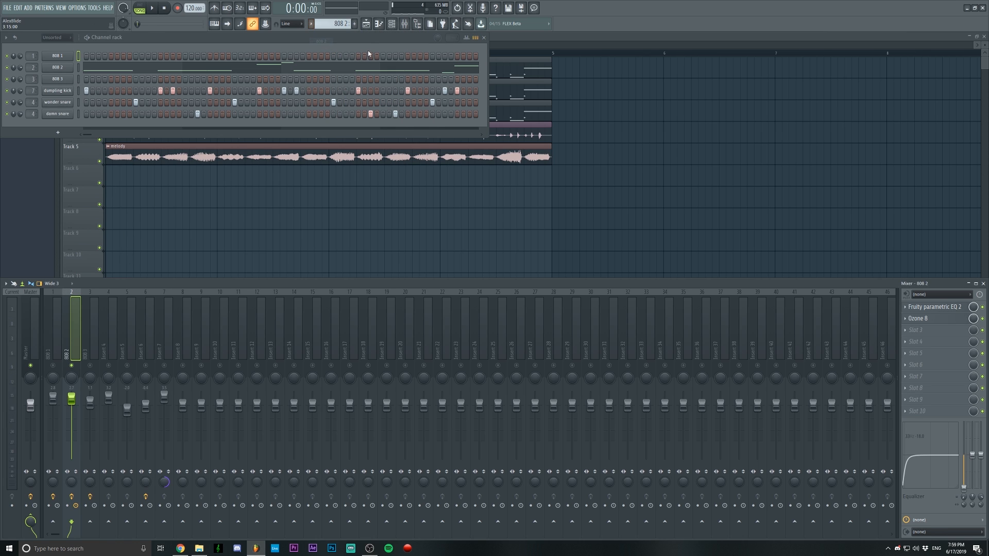
key("space")
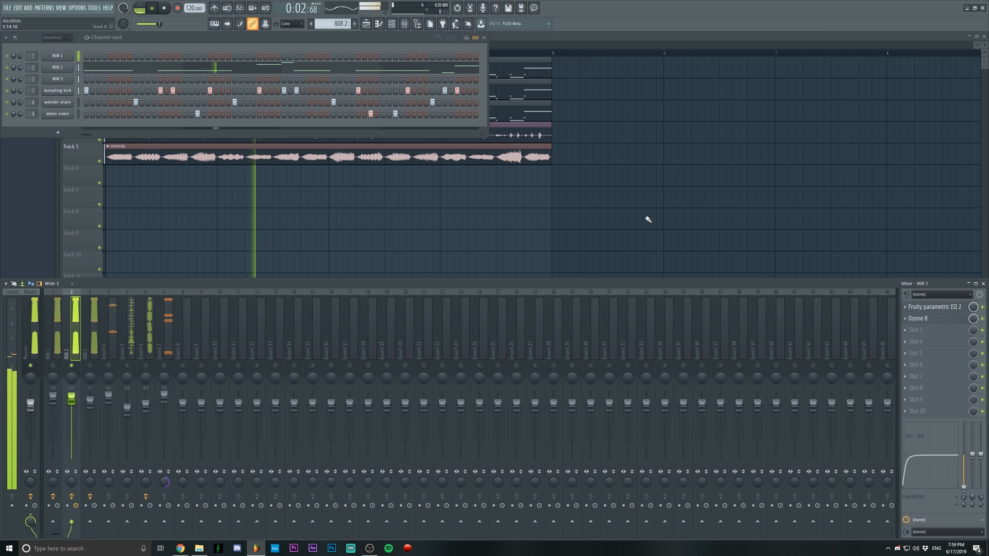
key("space")
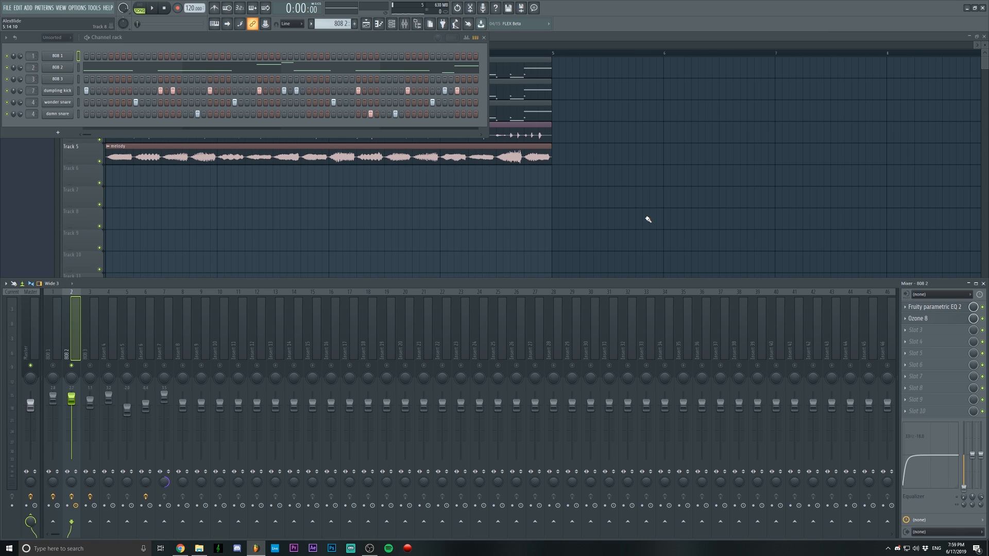
left_click(917, 318)
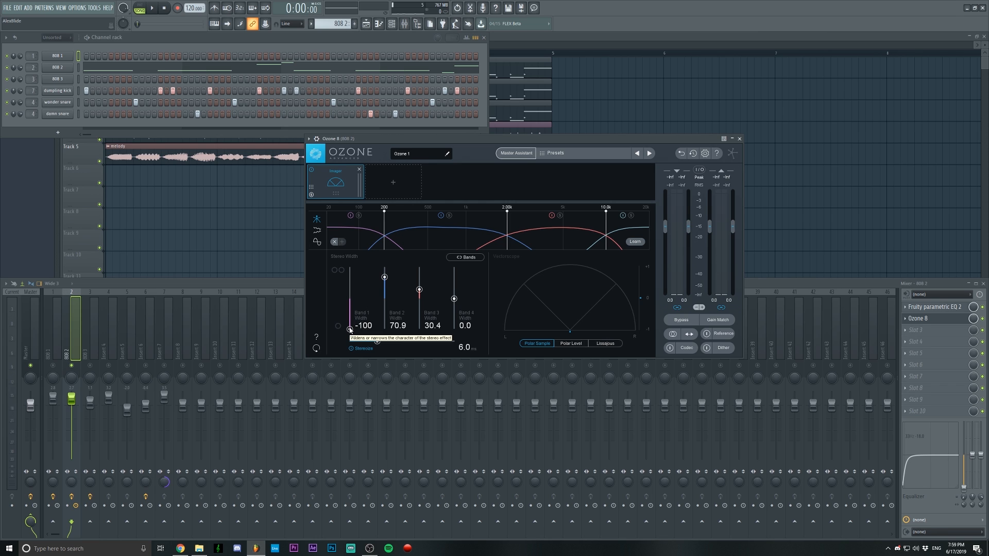
- Try a Band 1 stereo width of 100 in Ozone 8 and listen to the 808 2 pattern
left_click_drag(349, 329, 365, 252)
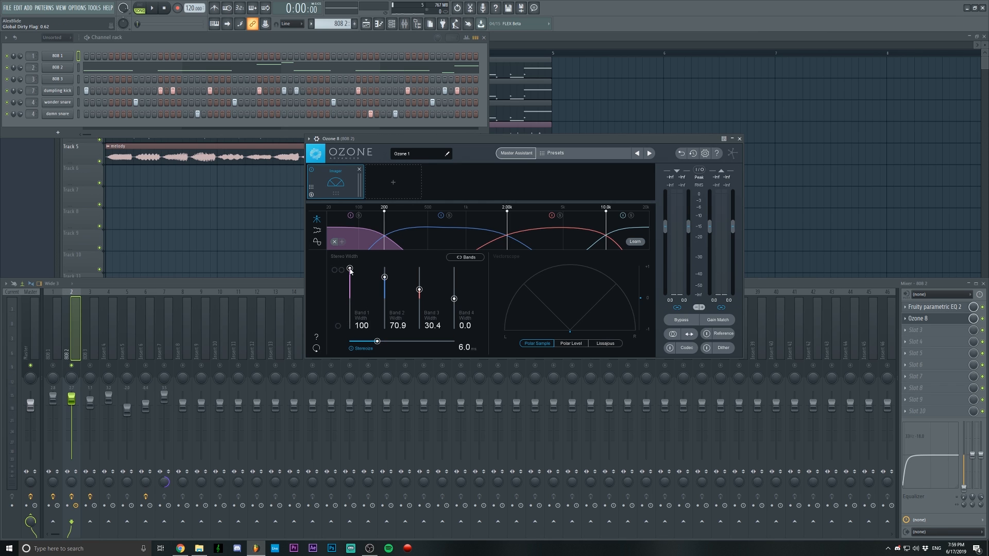
key("space")
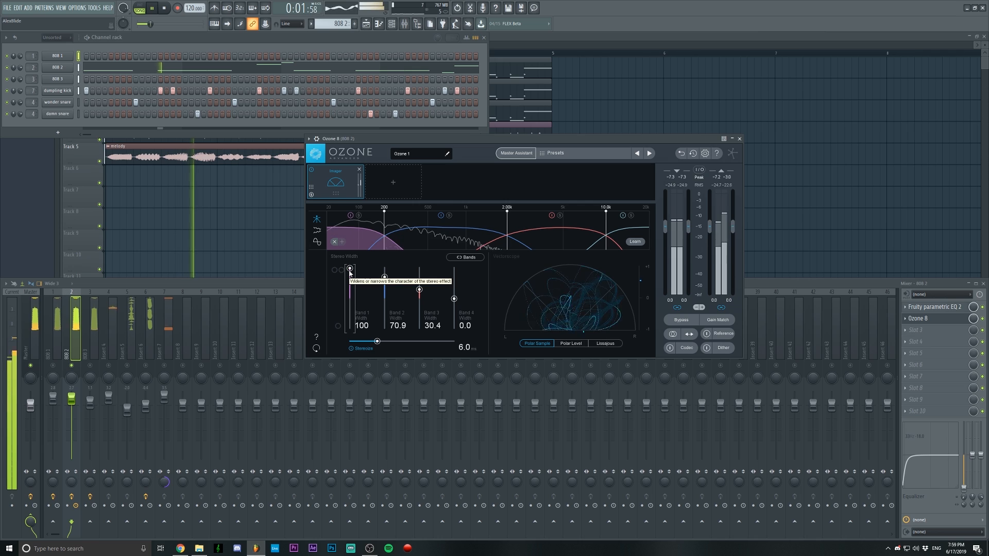
key("space")
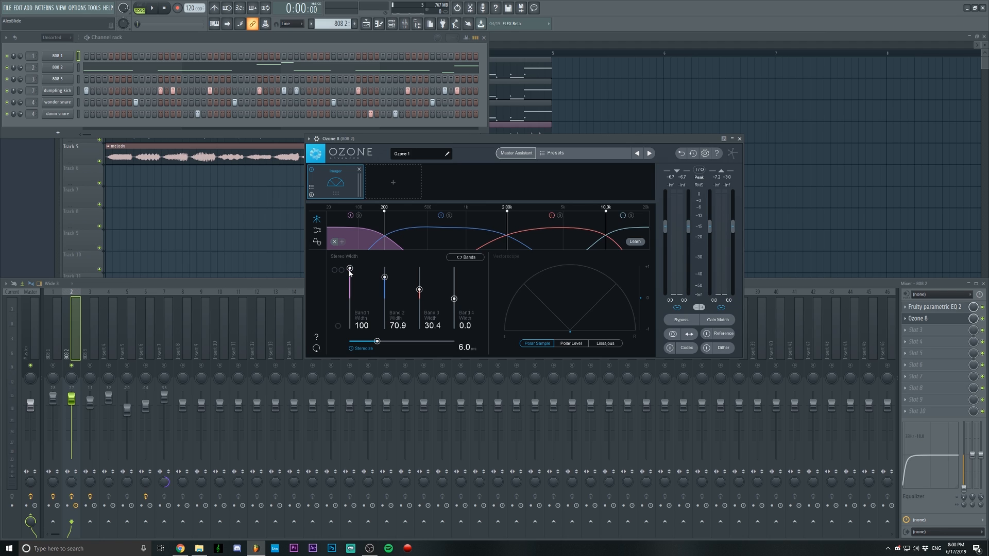
- Set the Ozone 8 stereo widths to -100 for Band 1, 44.3 for Band 2 and 36.7 for Band 3, and close the plugin
left_click_drag(350, 269, 349, 329)
mouse_move(384, 211)
left_mouse_down()
mouse_move(402, 217)
mouse_move(384, 220)
left_mouse_up()
left_click_drag(384, 277, 385, 286)
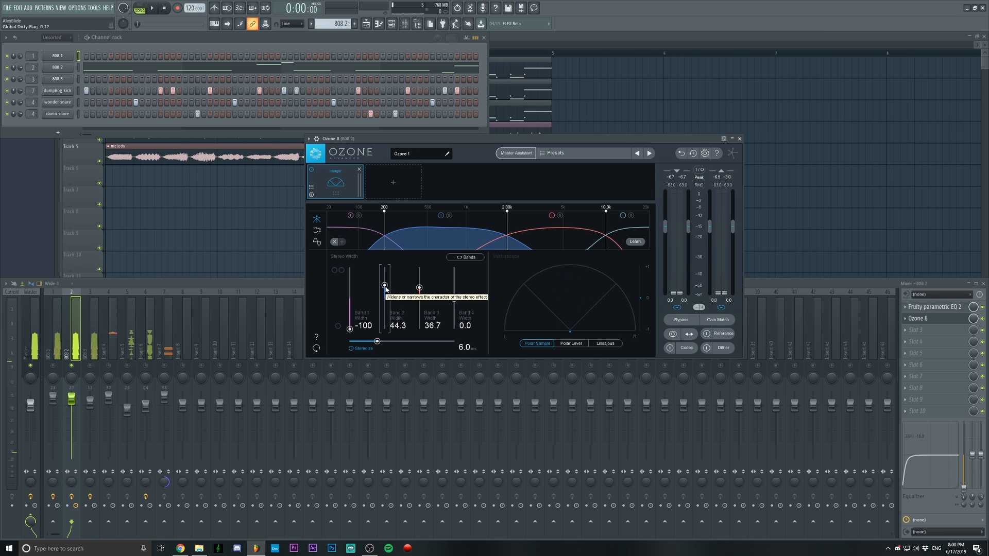
left_click(740, 139)
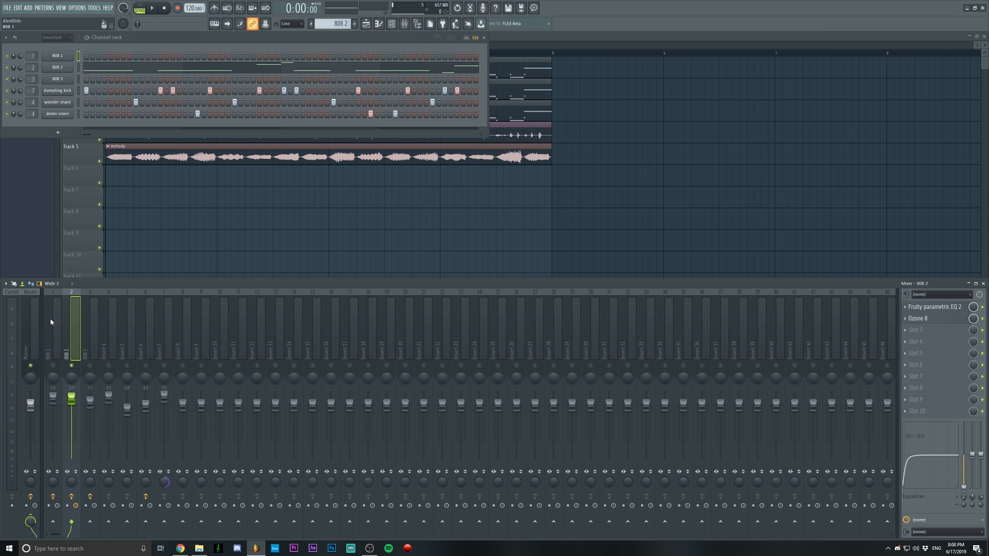
- Open Fruity Stereo Enhancer on the 808 3 mixer track and play the 808 3 pattern with that track soloed
left_click(90, 338)
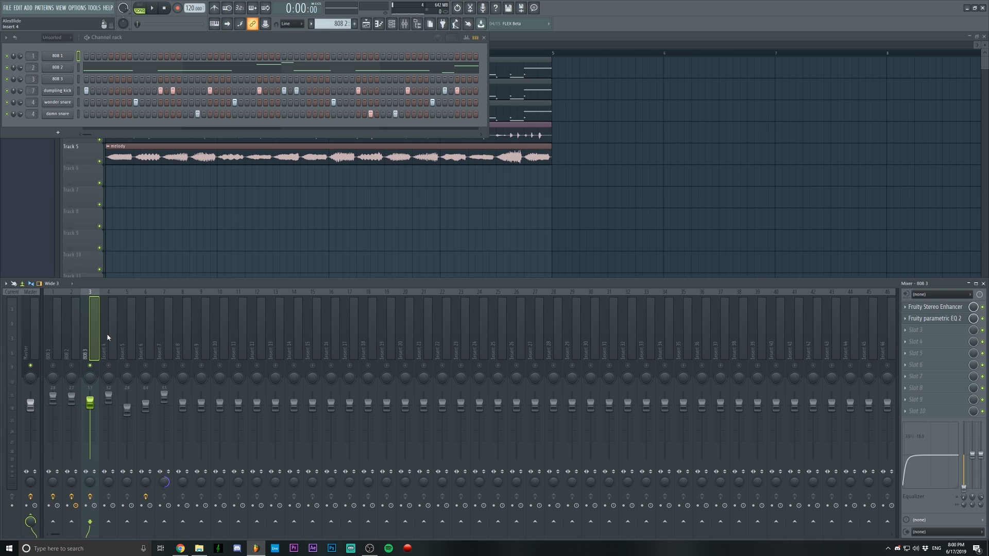
left_click(938, 309)
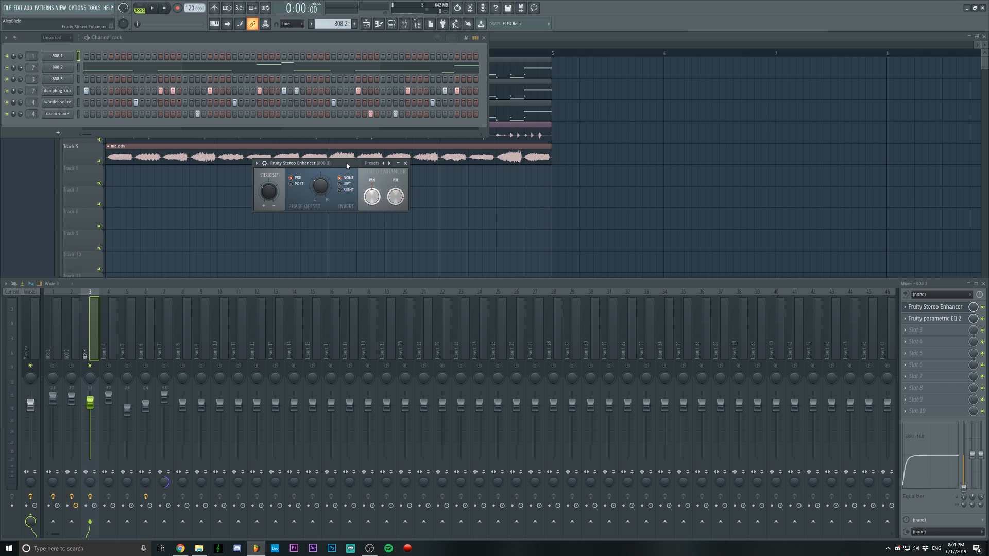
key("space")
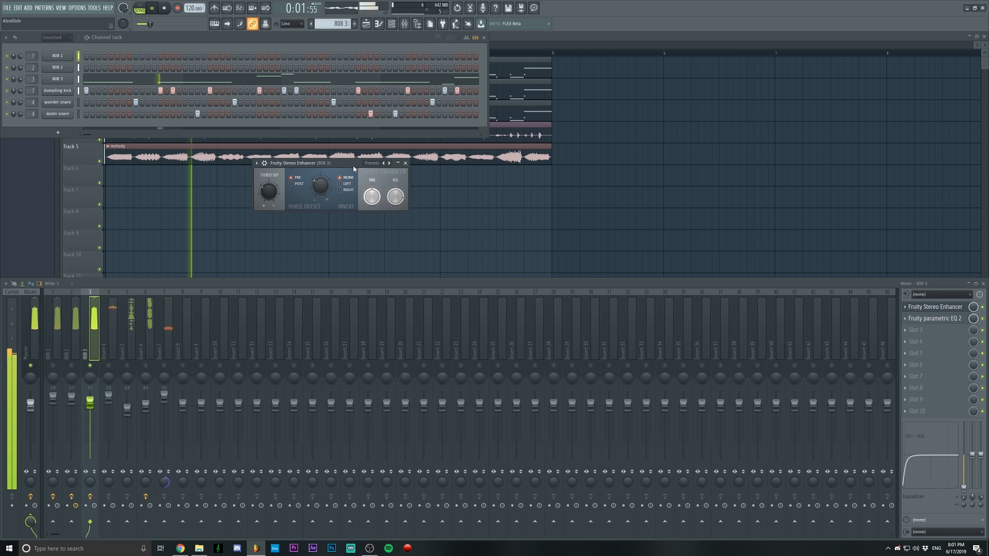
key("space")
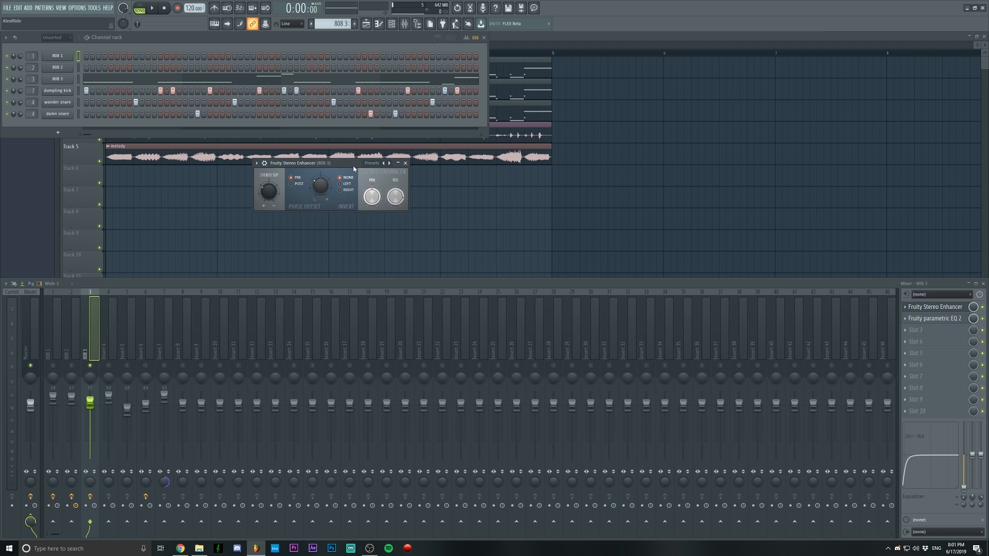
- Open Fruity parametric EQ 2 on 808 3 and raise the purple high-pass band's frequency slightly while listening
left_click(947, 320)
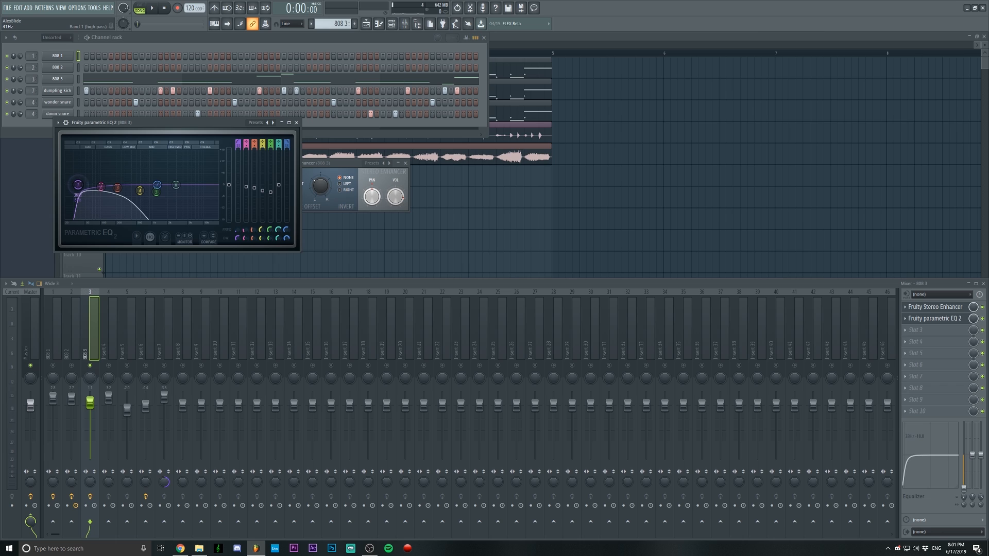
left_click_drag(78, 185, 80, 185)
key("space")
left_click_drag(81, 186, 87, 184)
key("space")
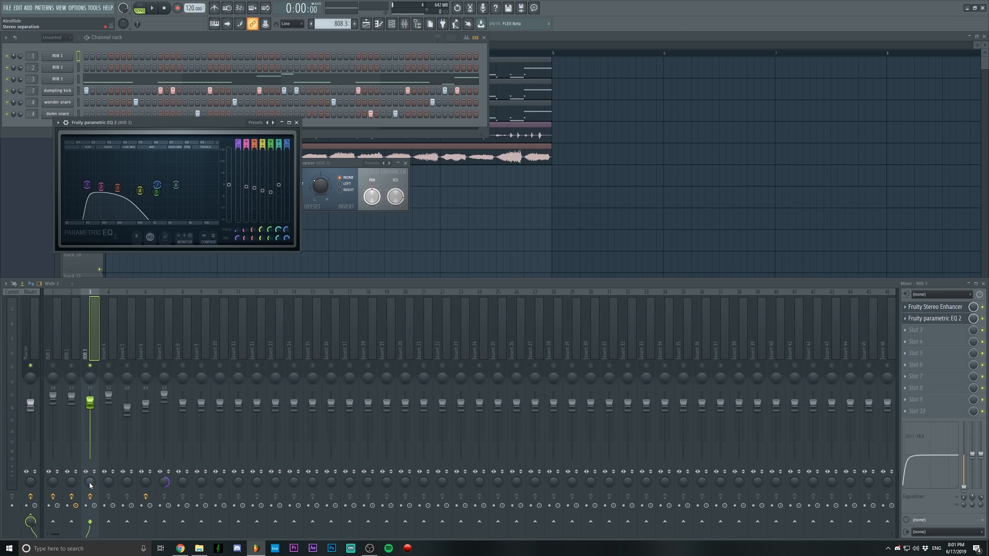
- Set the 808 3 mixer track's stereo separation to 53% merged and play the pattern to hear it
left_click_drag(89, 482, 89, 476)
key("space")
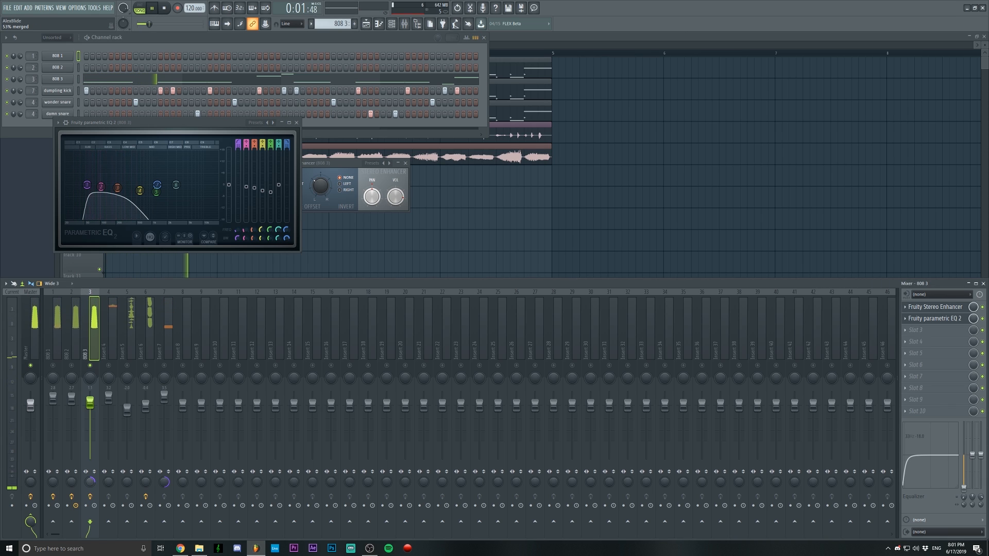
key("space")
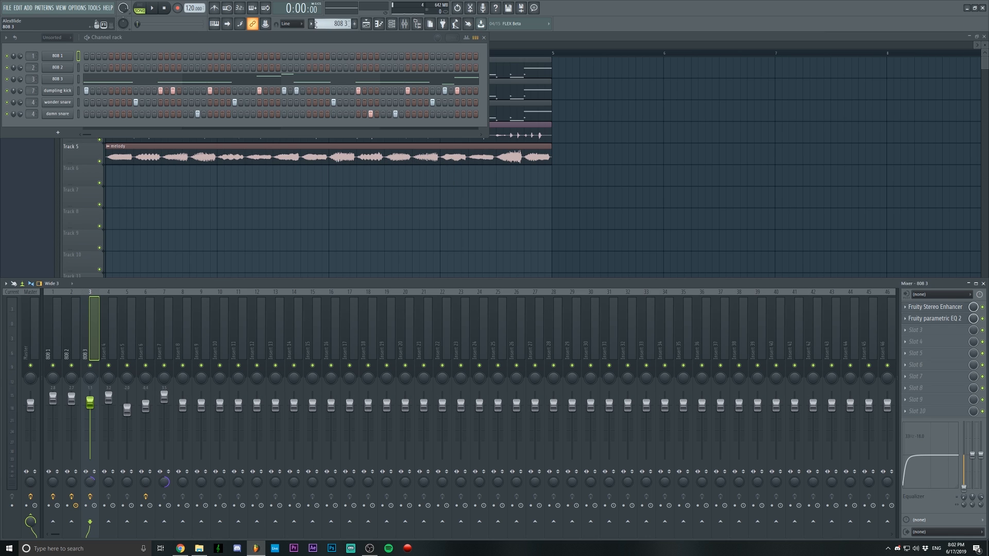
- Switch the active pattern to 808 2 and on to 808 1
left_click(311, 24)
left_click(323, 43)
left_click(311, 24)
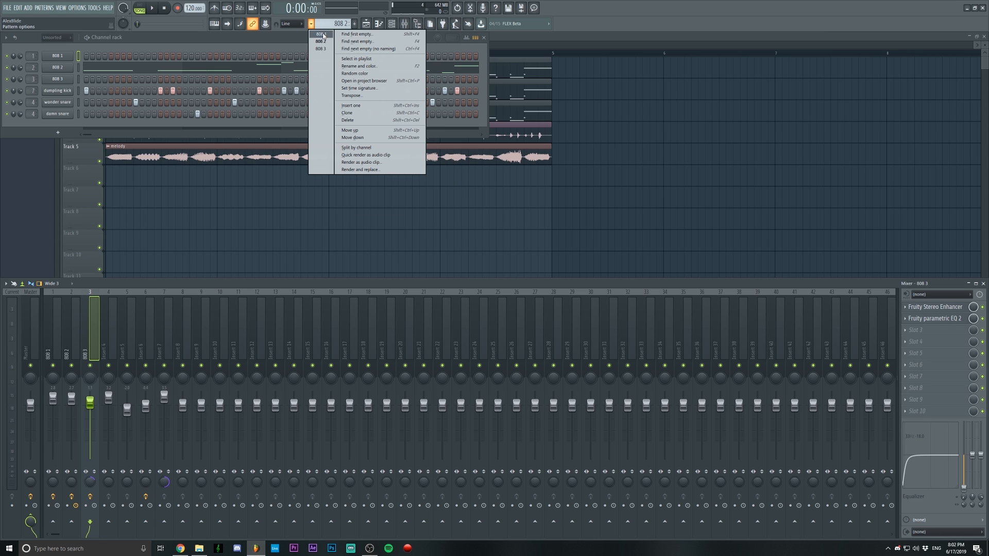
left_click(322, 36)
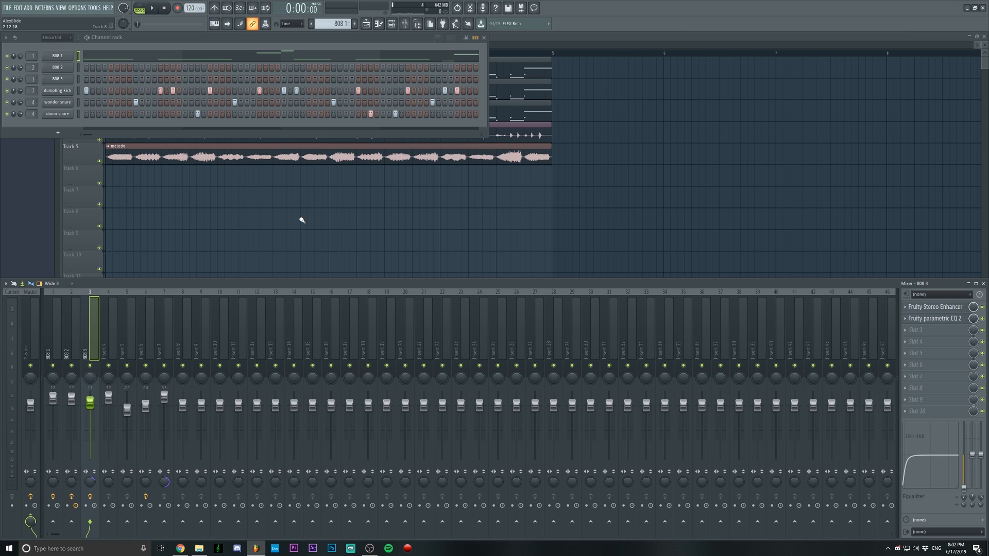
- Show the full playlist and play the arrangement with Track 1 as the only 808, alongside the perc loop and melody
key("F5")
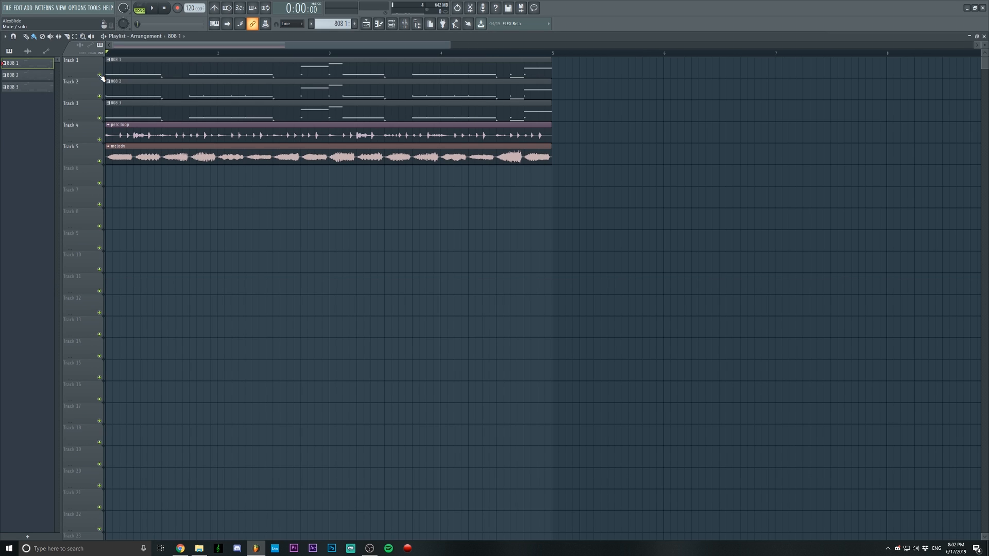
right_click(100, 75)
key("space")
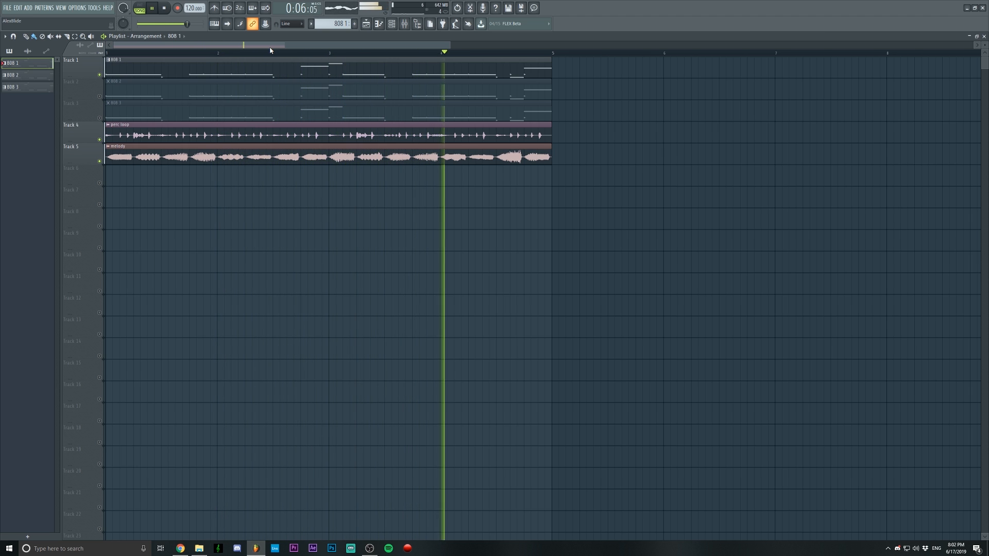
key("space")
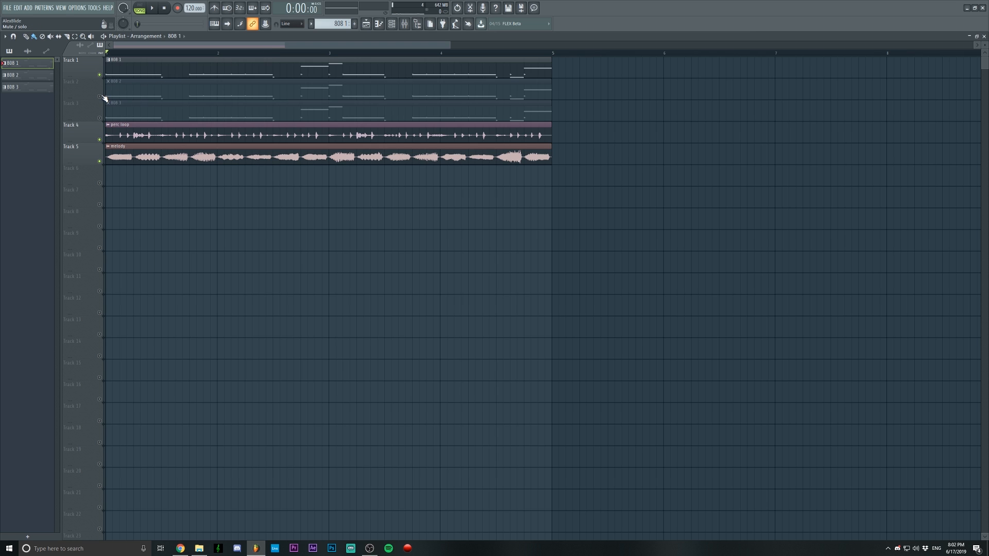
- Leave only Track 2, the perc loop and the melody unmuted in the playlist and listen to the arrangement
right_click(99, 96)
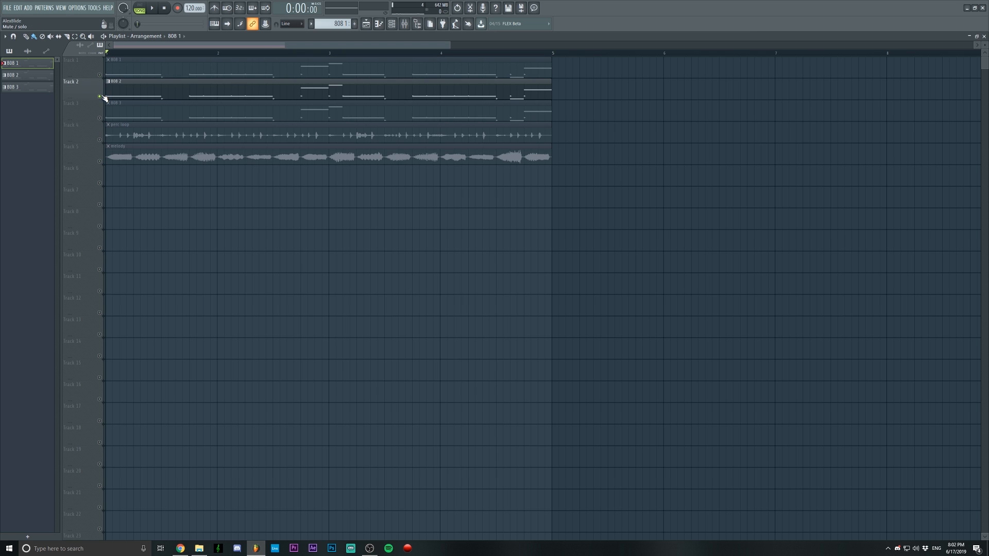
key("space")
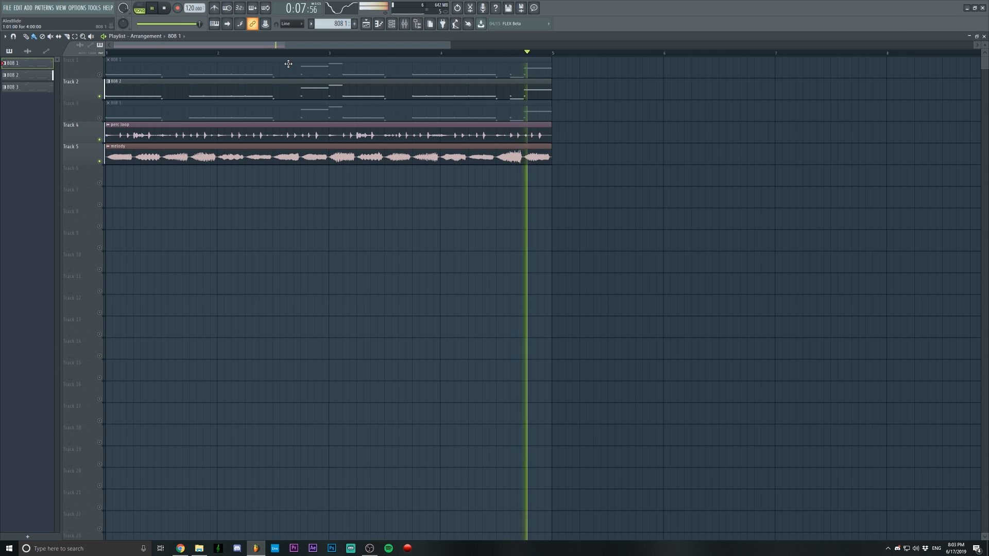
key("space")
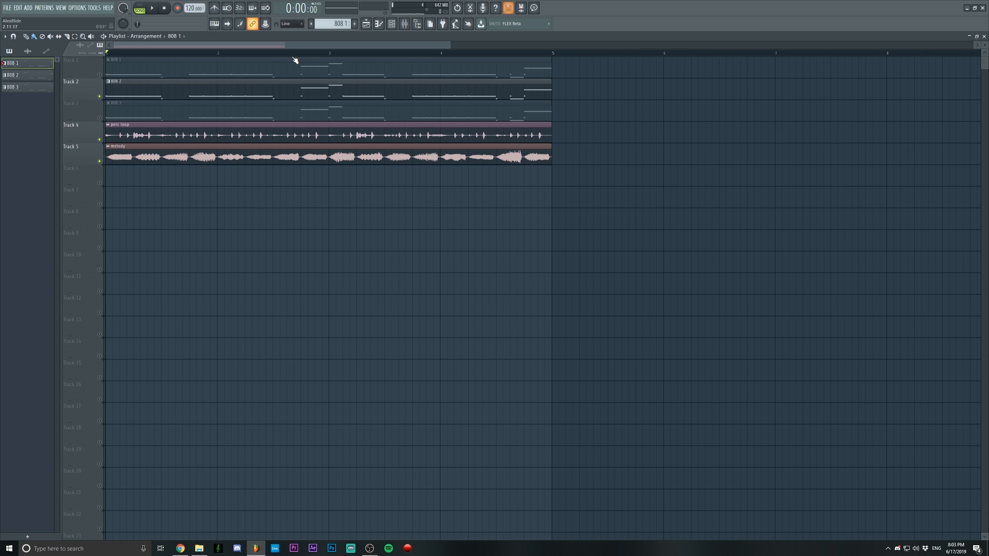
- Leave only Track 3, the perc loop and the melody unmuted in the playlist and listen to the arrangement
right_click(100, 118)
key("space")
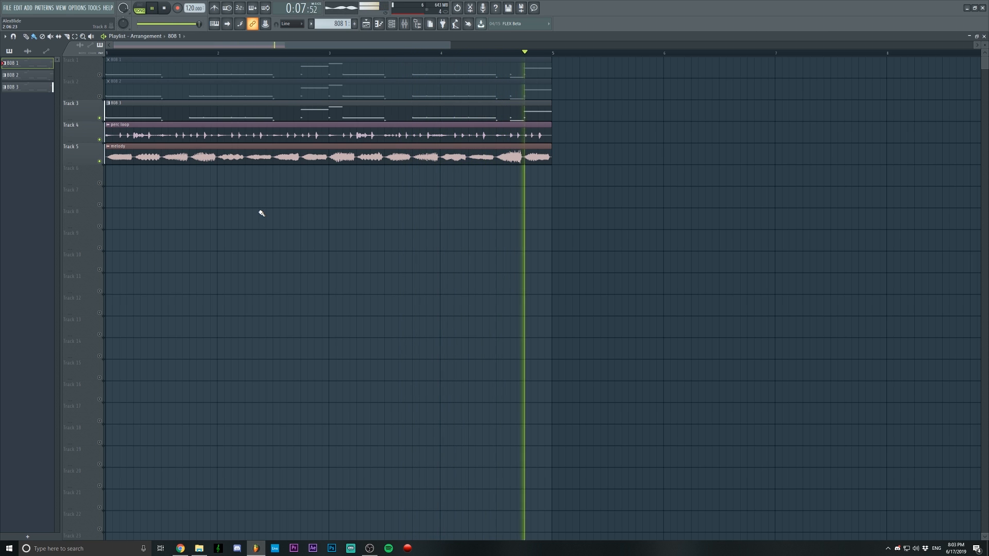
key("space")
- Open the mixer, pan the 808 3 track 25% right and play the arrangement to hear it
left_click(404, 24)
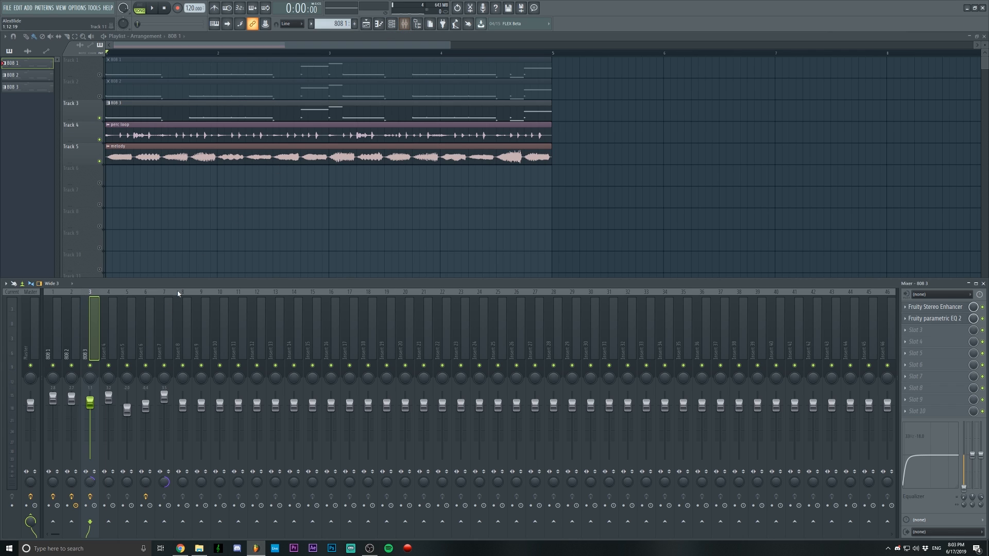
left_click_drag(90, 378, 90, 371)
key("space")
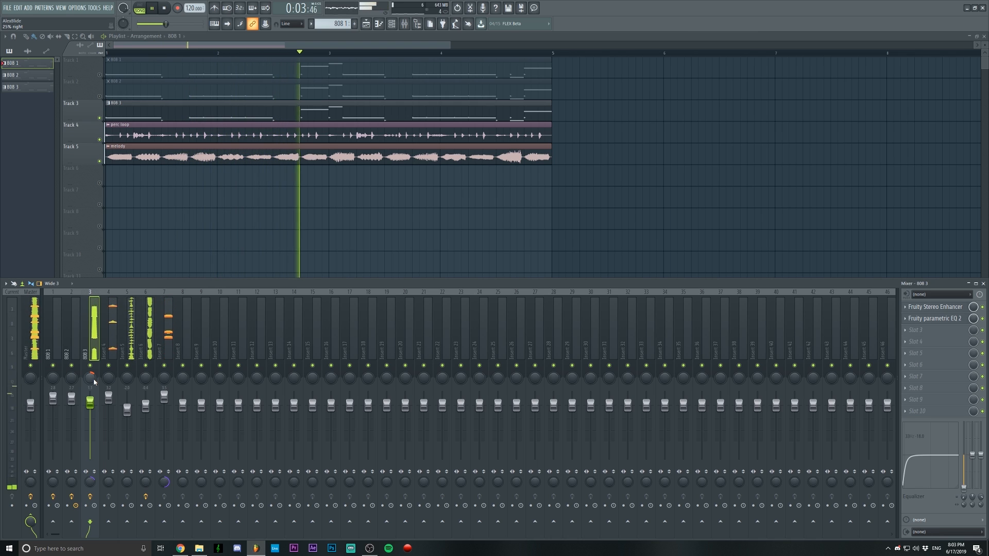
key("space")
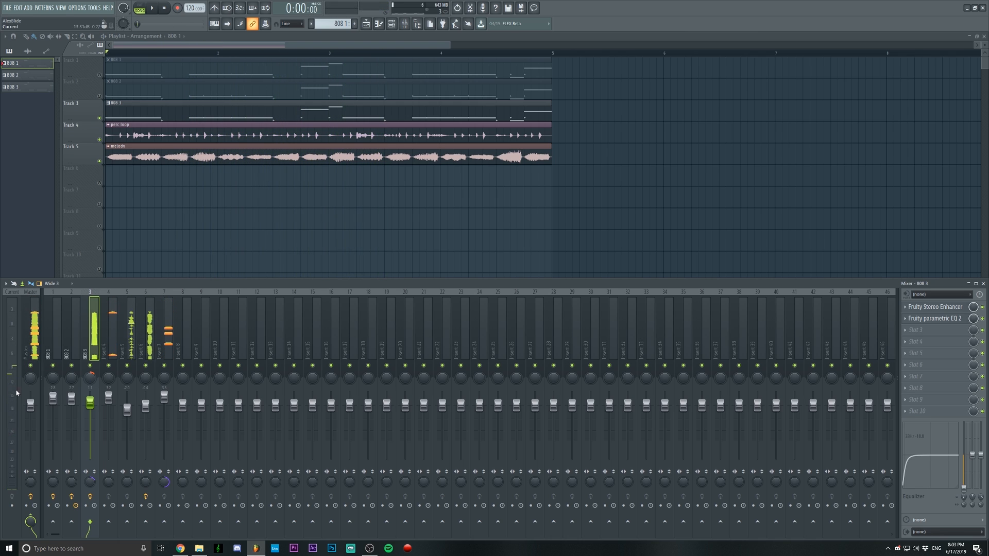